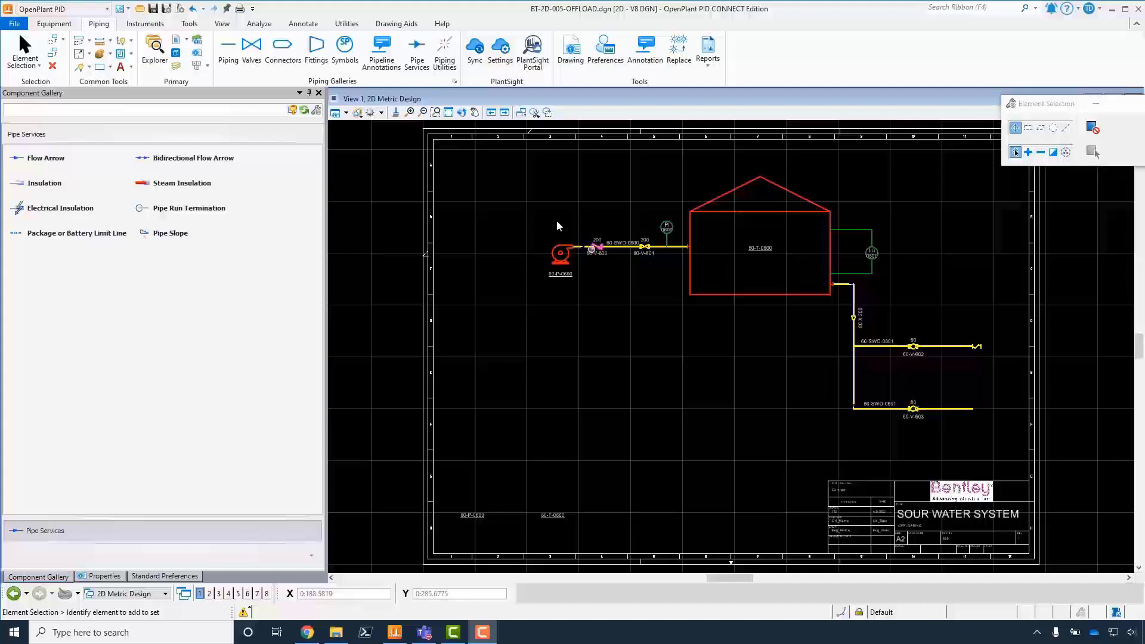
# Step: Fit the drawing, then window-zoom onto the empty sheet area left of the pump
pyautogui.click(449, 111)
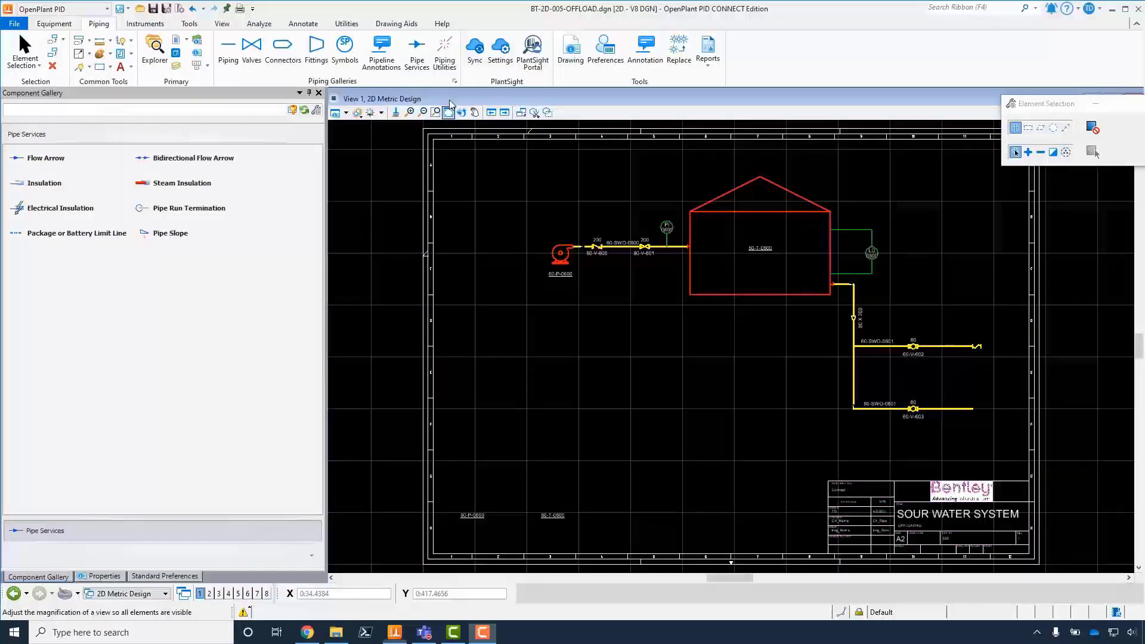
pyautogui.click(435, 114)
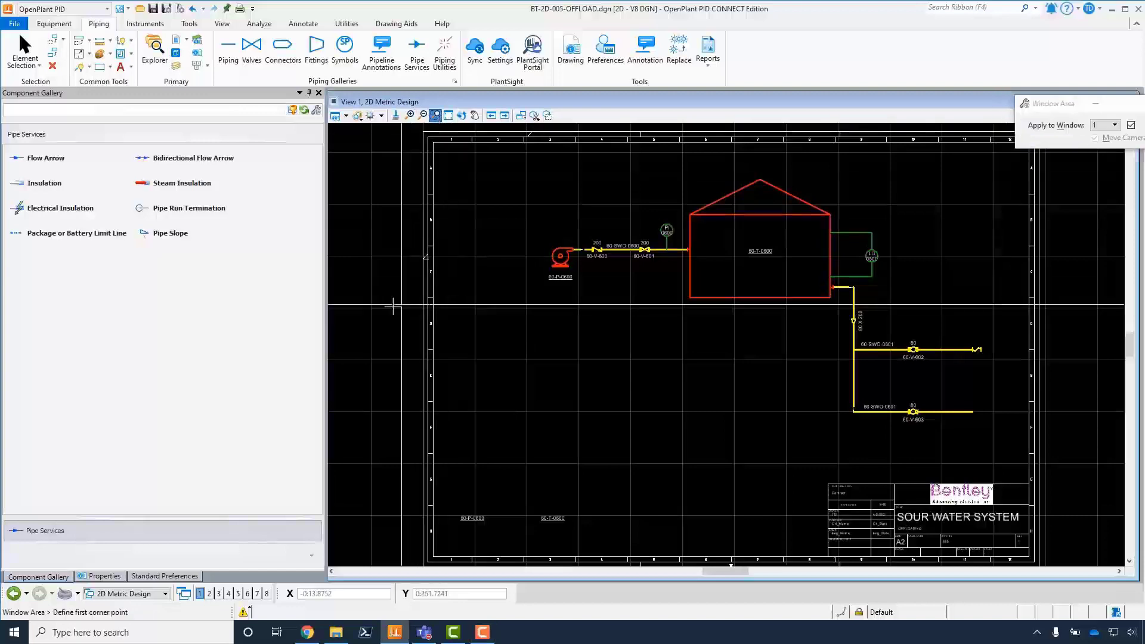
pyautogui.click(403, 348)
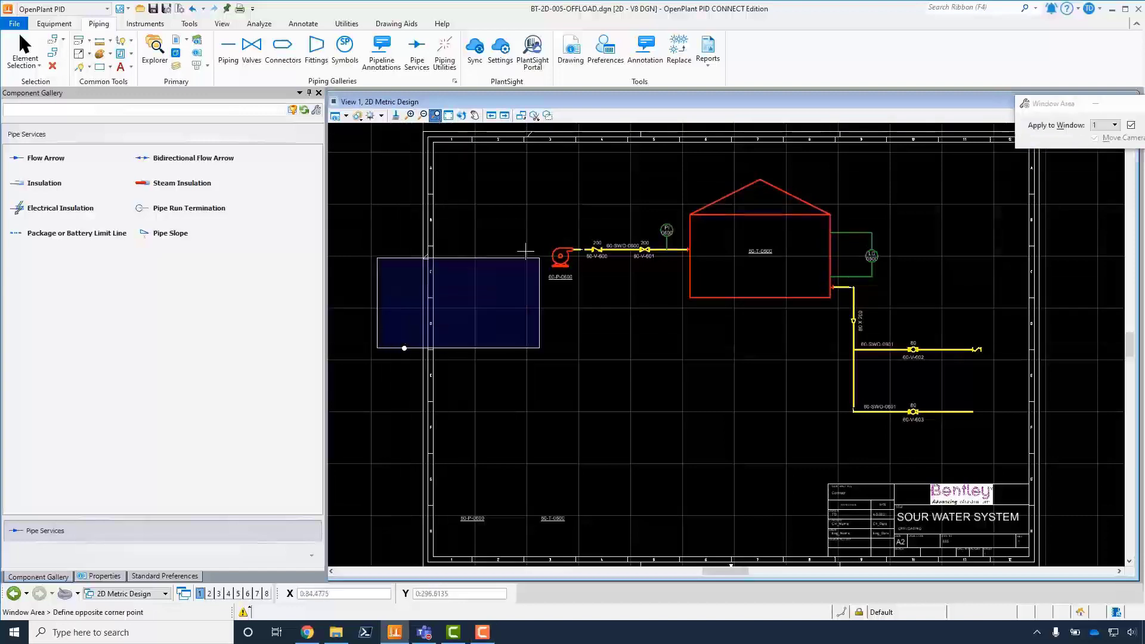
pyautogui.click(696, 173)
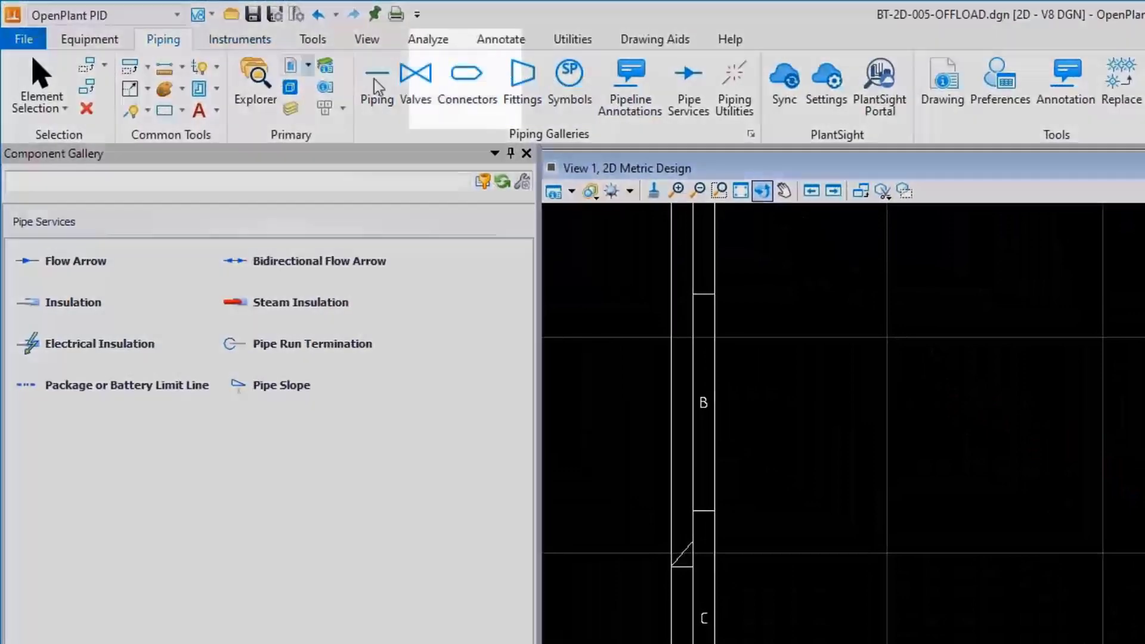
# Step: Start a Pipe Run Page connector linked to connector 0003 on 50-SWS-0104 in BT-2D-001-SURGEFEED
pyautogui.click(489, 90)
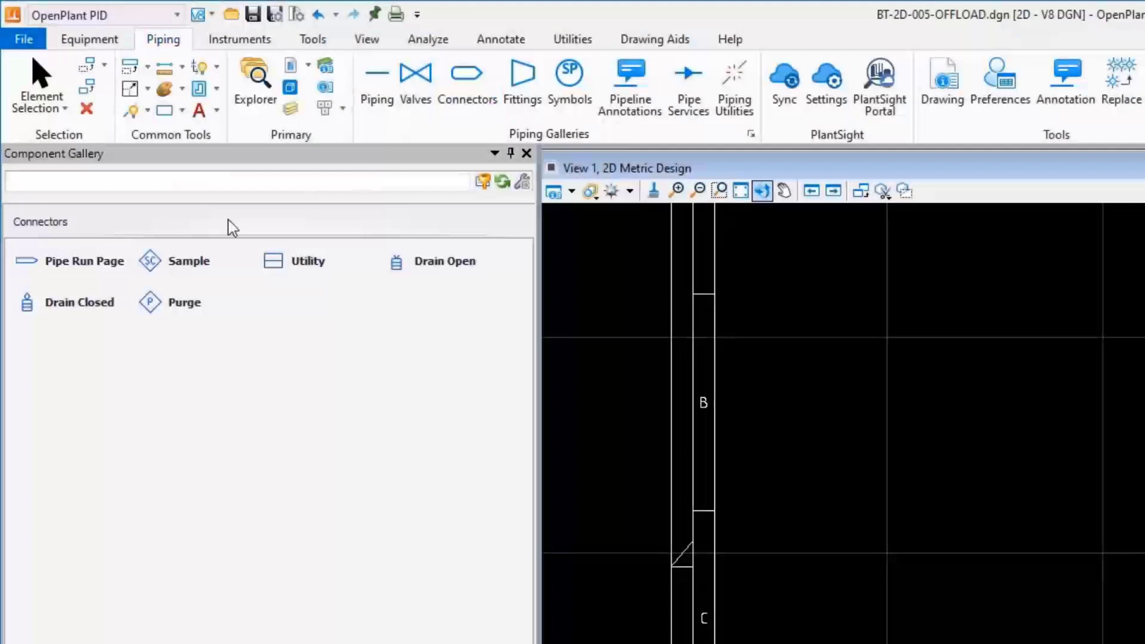
pyautogui.click(92, 270)
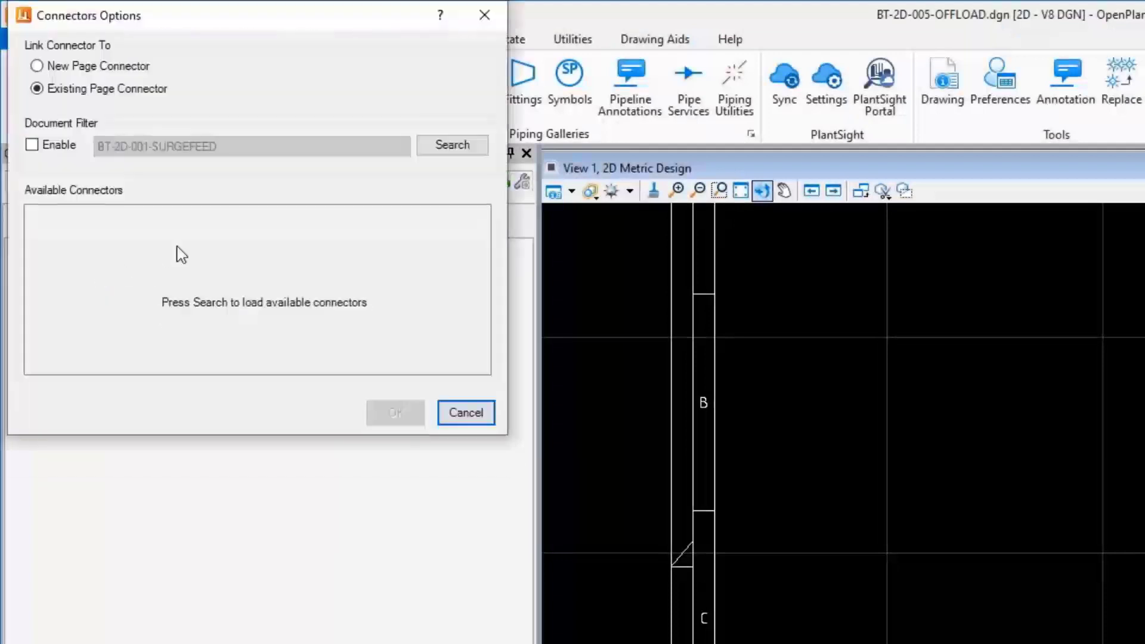
pyautogui.click(34, 145)
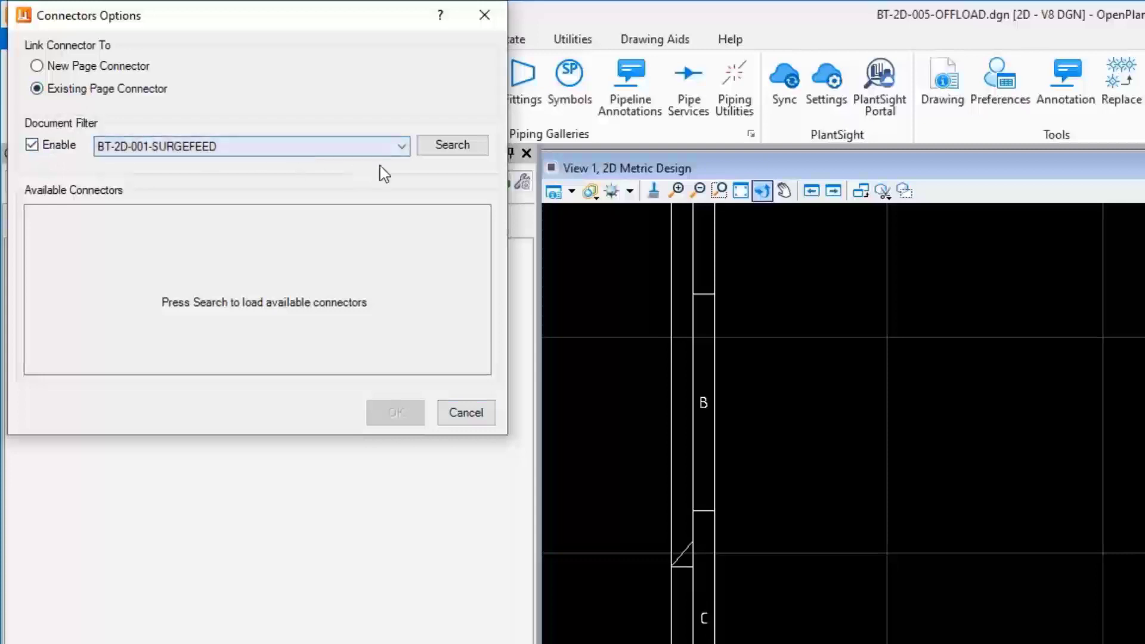
pyautogui.click(401, 146)
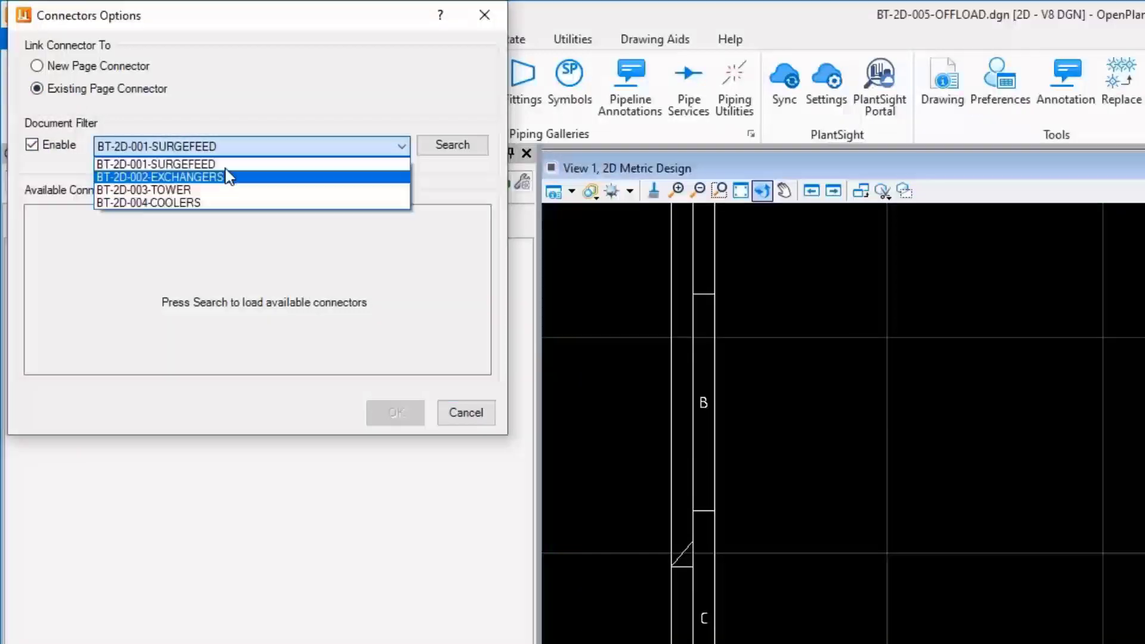
pyautogui.click(179, 165)
pyautogui.click(452, 144)
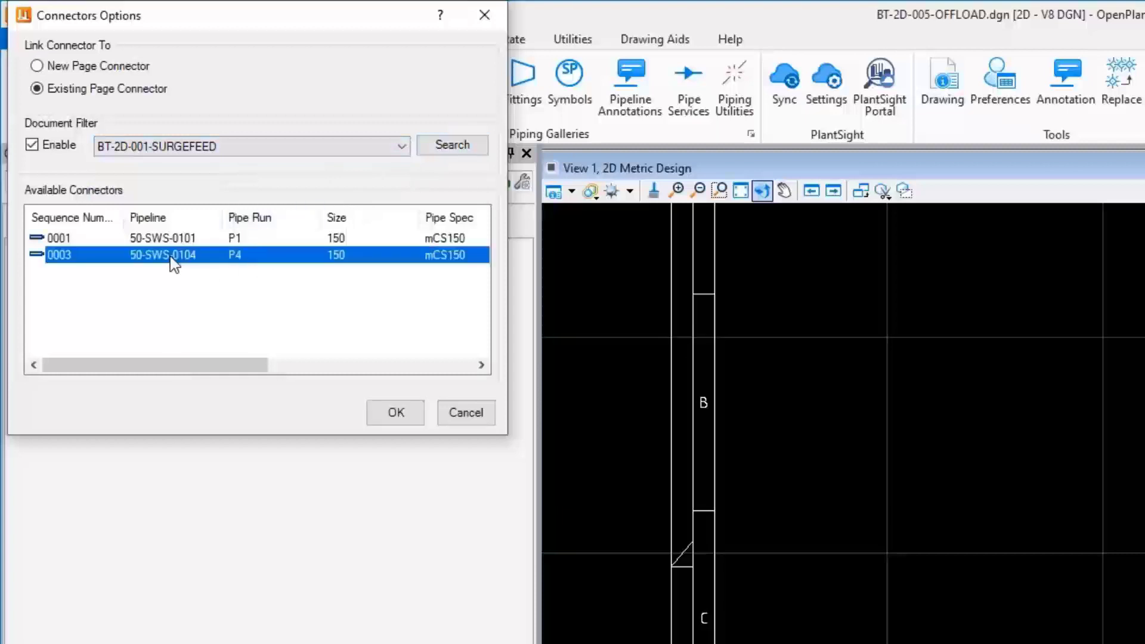
pyautogui.click(176, 258)
# Step: Place connector 0003 left of pump 60-P-0600 and run the pipe to the pump
pyautogui.click(389, 414)
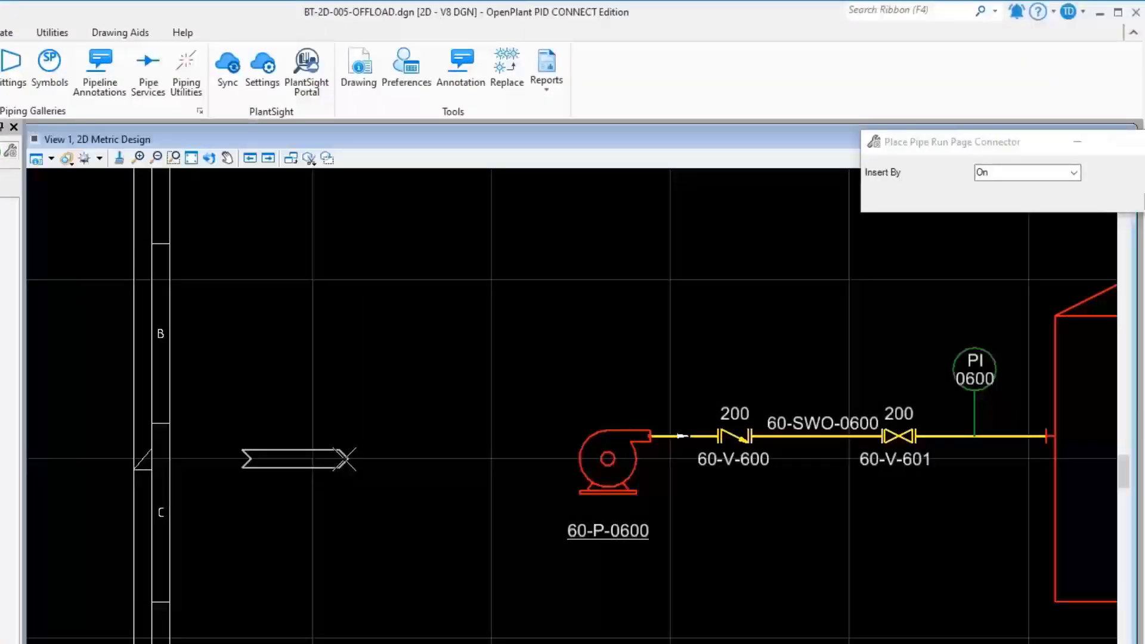
pyautogui.click(346, 460)
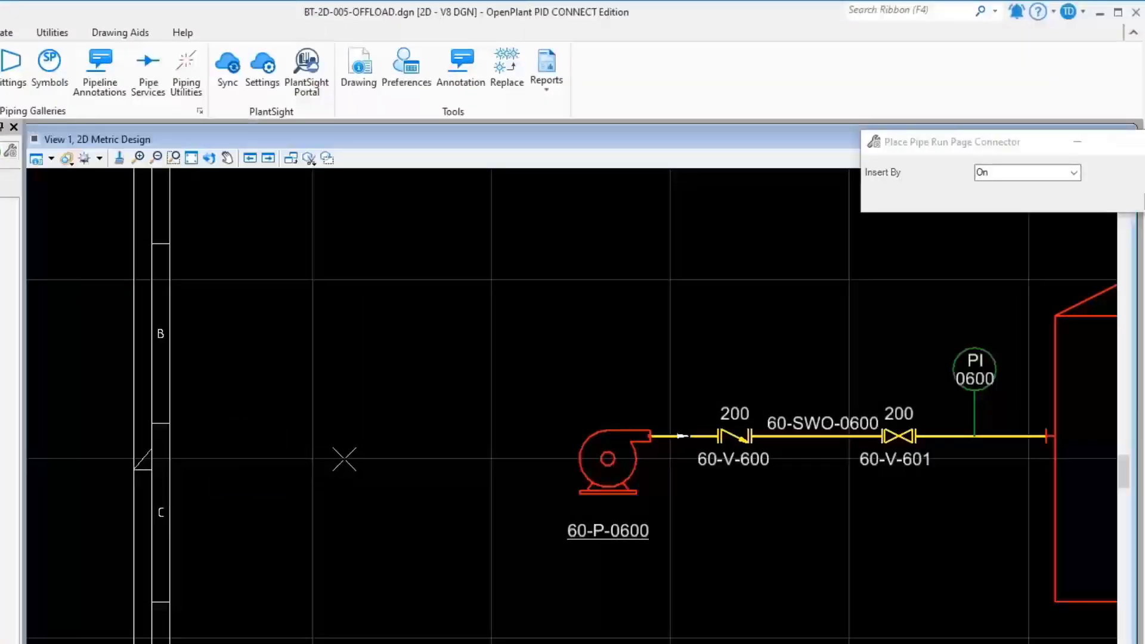
pyautogui.click(438, 456)
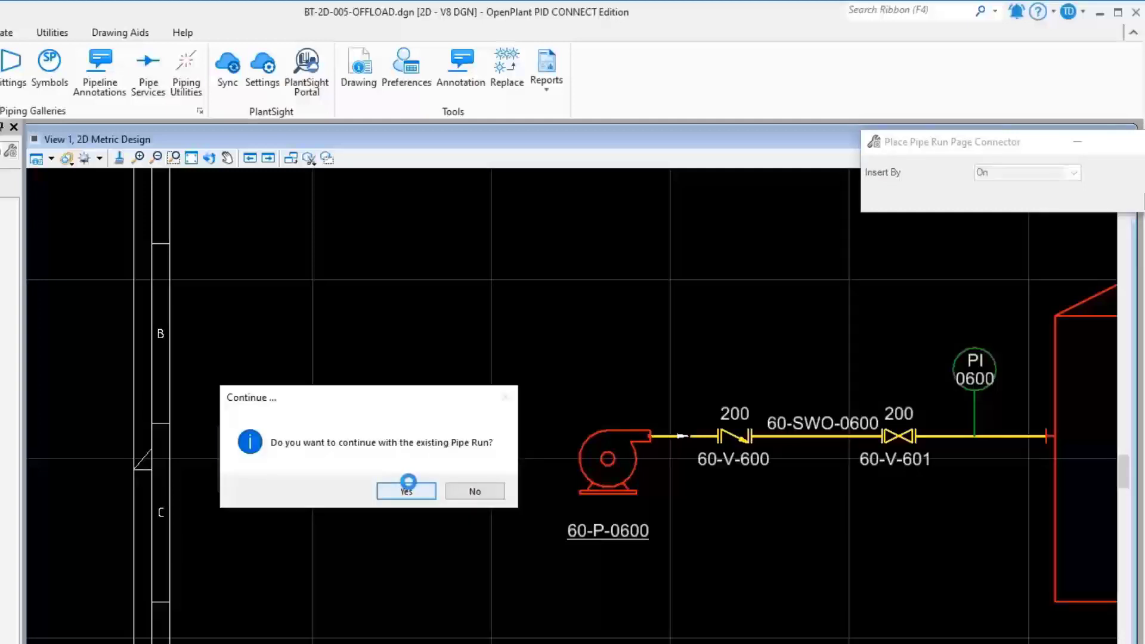
pyautogui.click(410, 493)
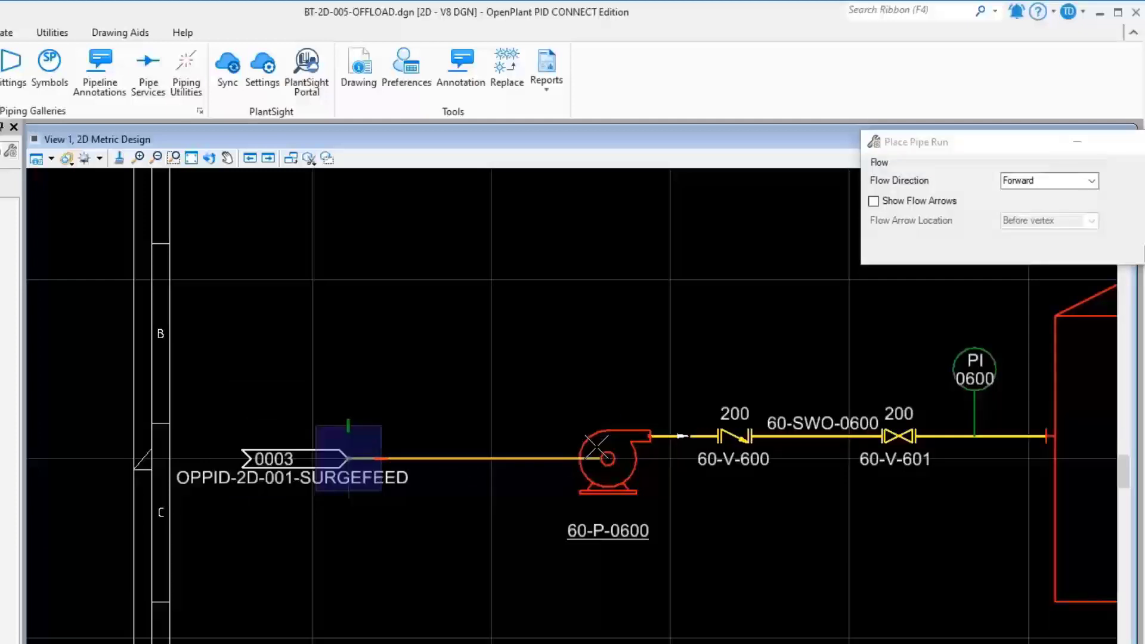
pyautogui.click(607, 459)
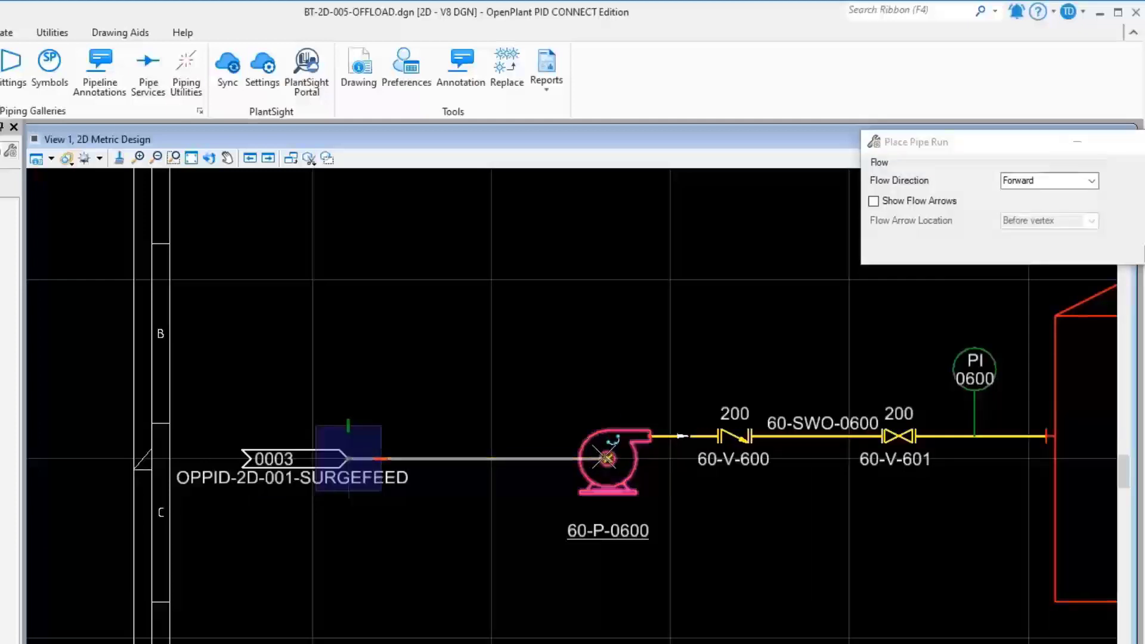
pyautogui.rightClick(536, 576)
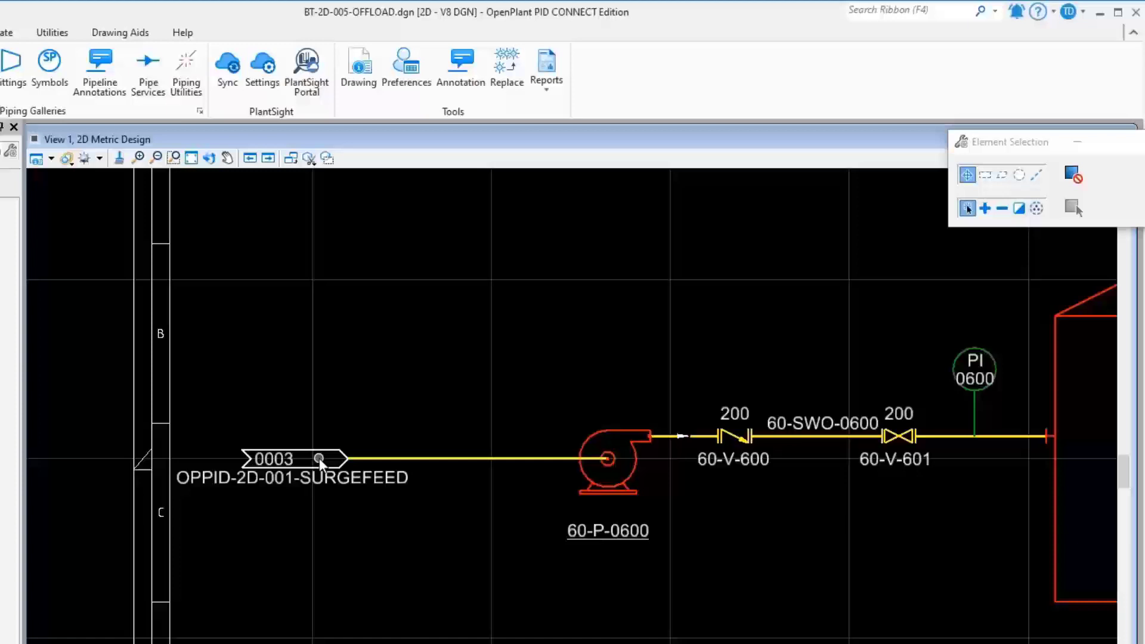
# Step: Follow page connector 0003 to its linked BT-2D-001-SURGEFEED drawing
pyautogui.click(318, 453)
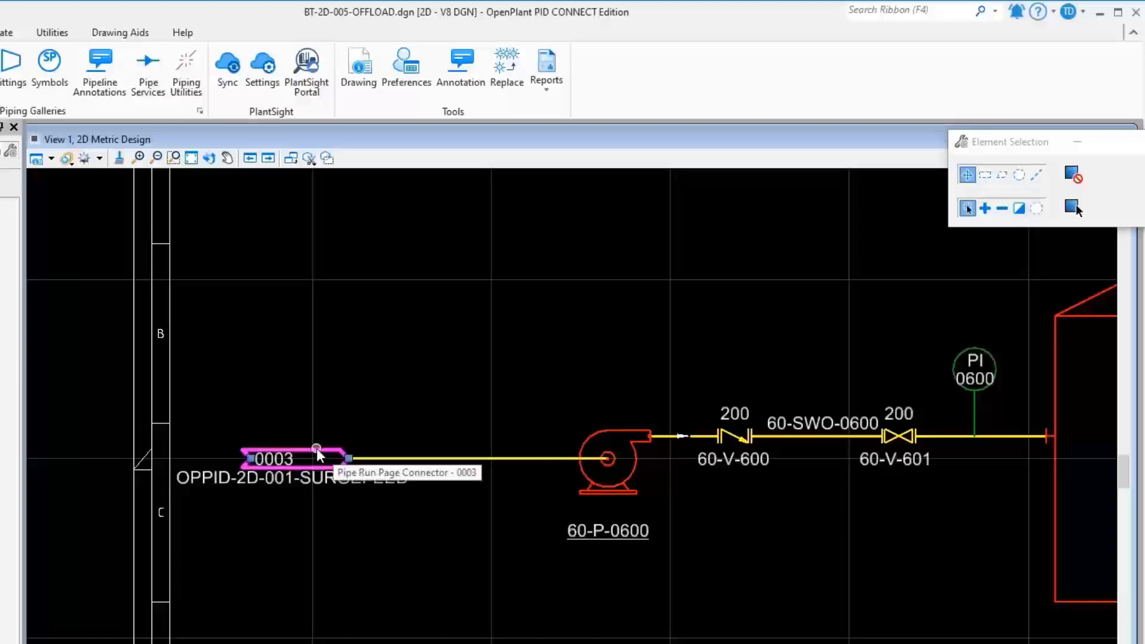
pyautogui.rightClick(318, 454)
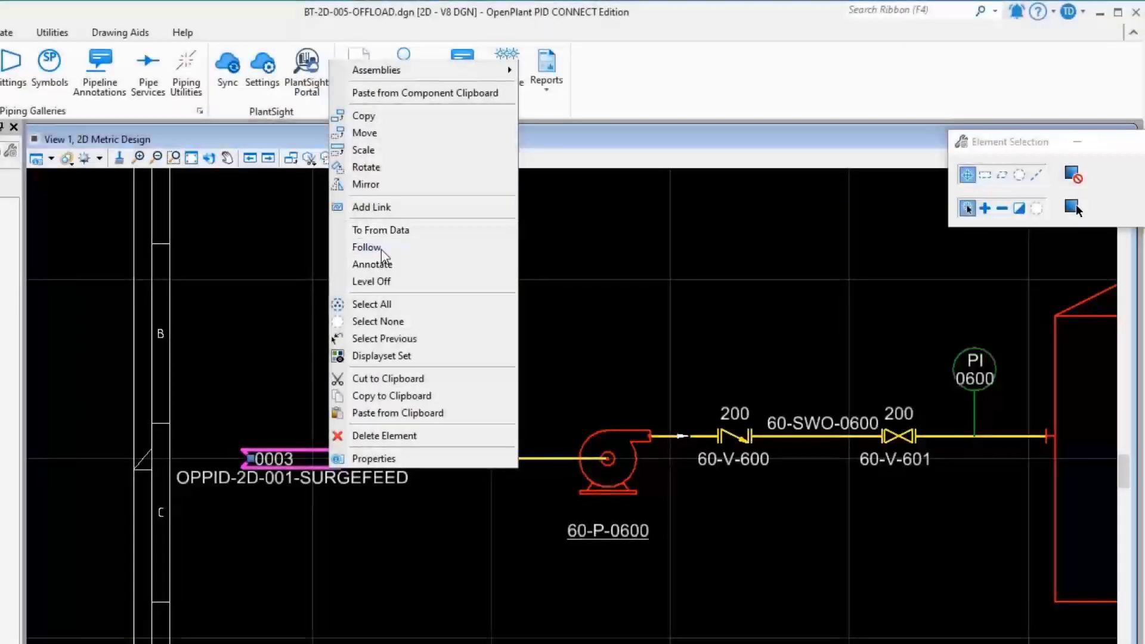
pyautogui.click(381, 250)
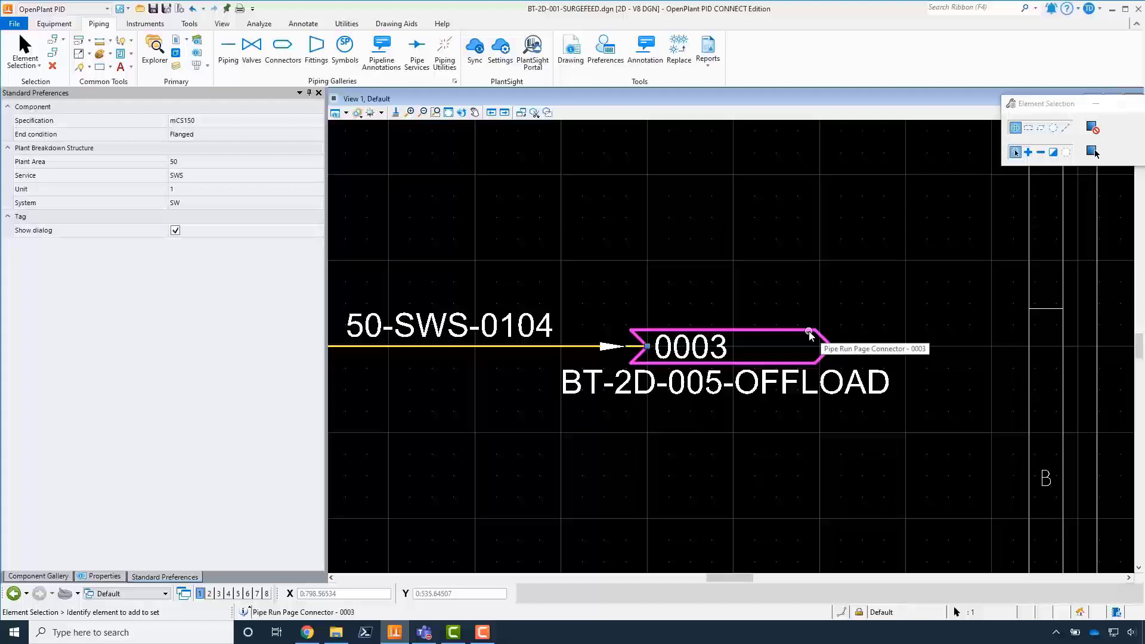
# Step: Follow connector 0003 back to the BT-2D-005-OFFLOAD drawing
pyautogui.rightClick(809, 335)
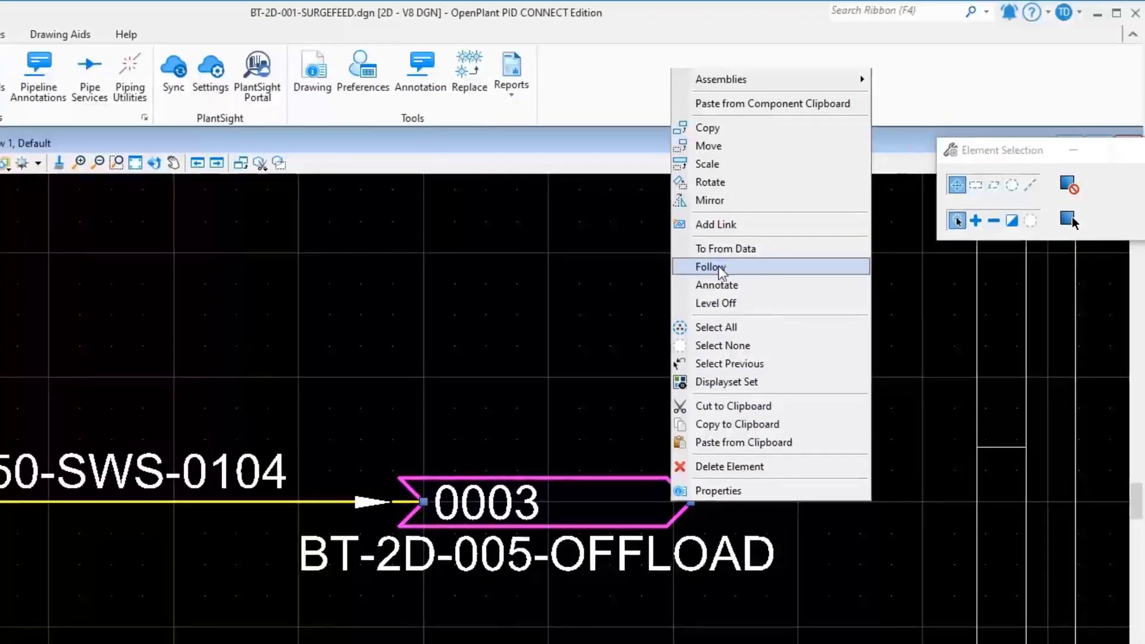
pyautogui.click(720, 269)
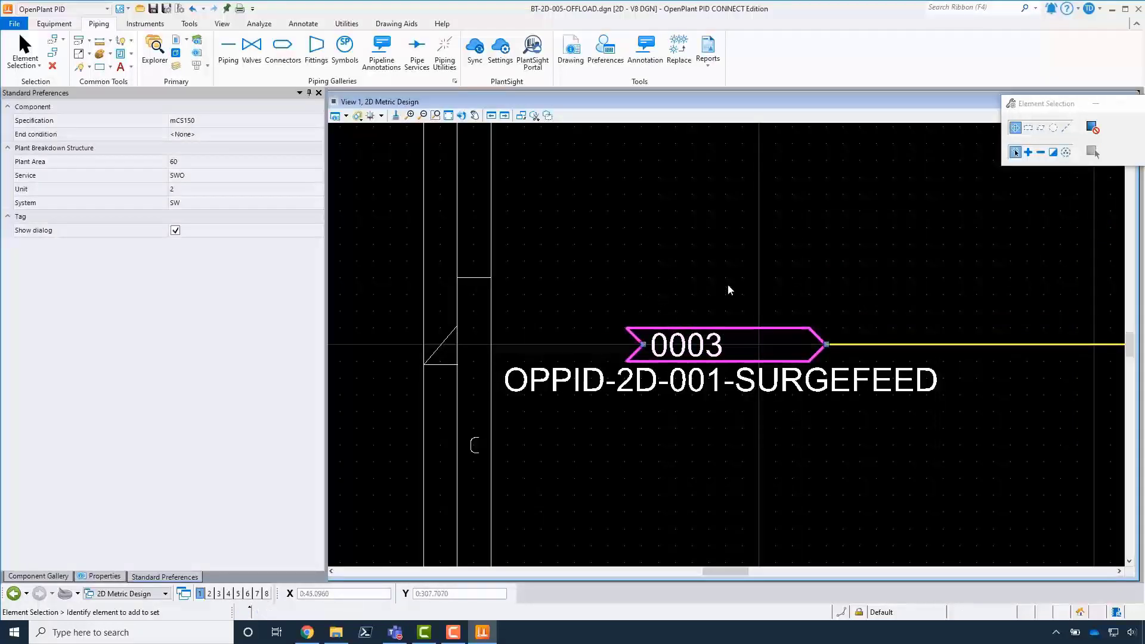
pyautogui.scroll(-2, 708, 262)
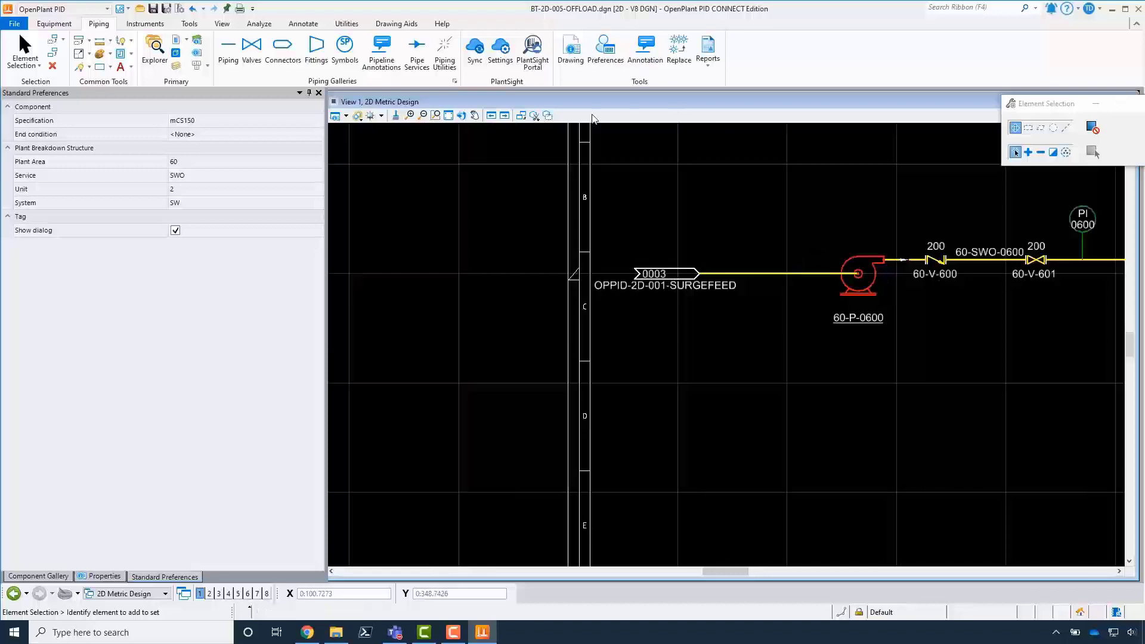
pyautogui.scroll(-1, 612, 220)
pyautogui.scroll(-2, 612, 221)
pyautogui.scroll(2, 1022, 364)
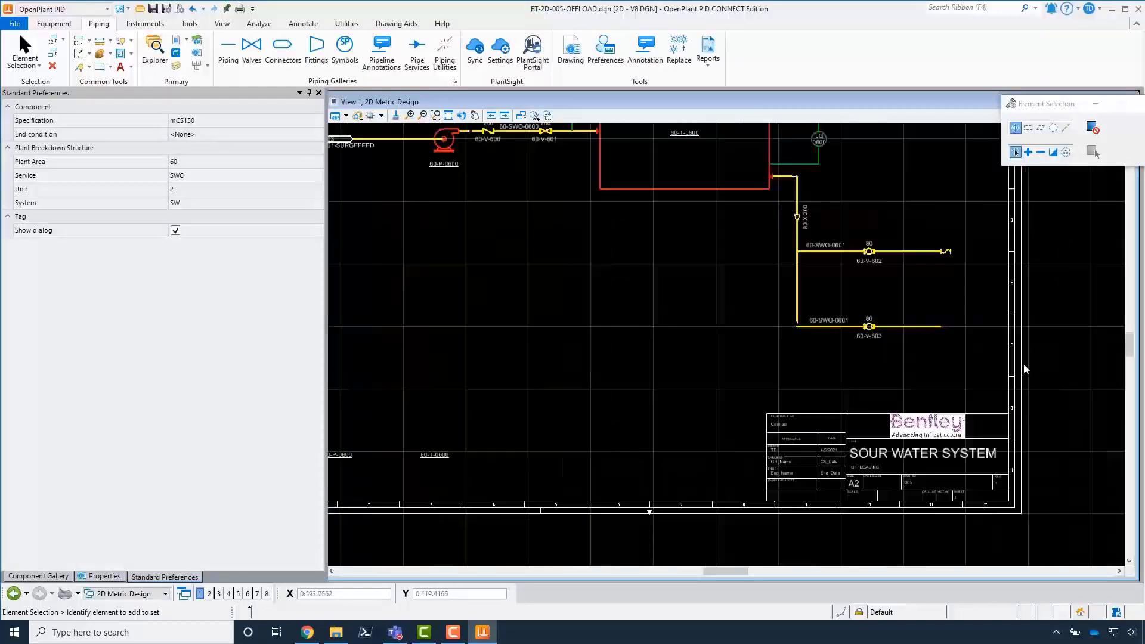
pyautogui.scroll(1, 1008, 320)
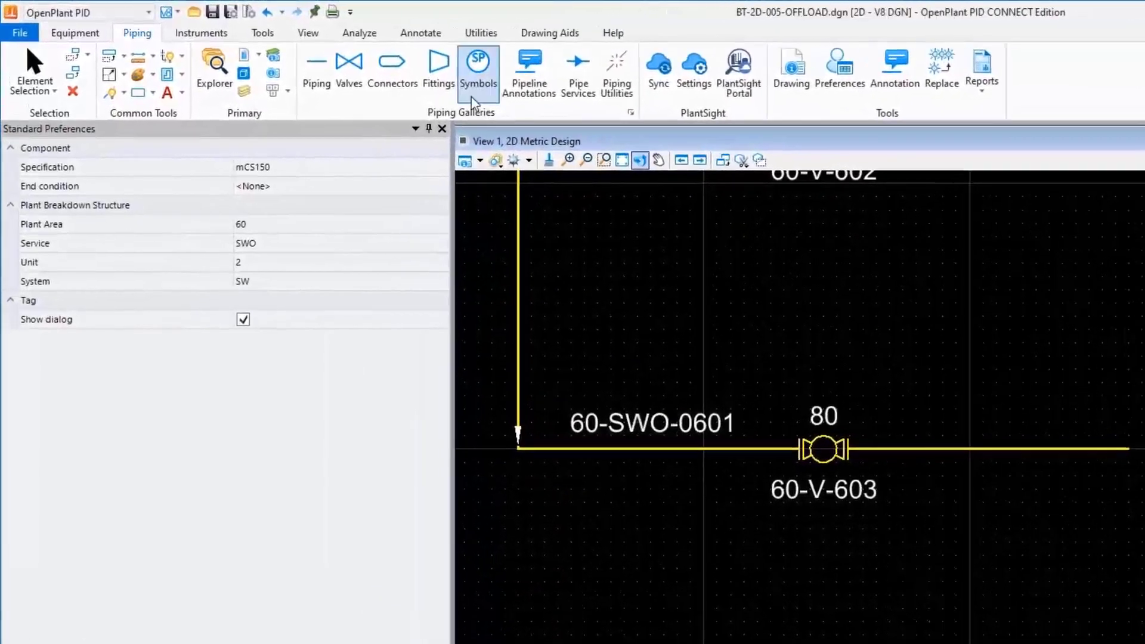
# Step: Start a Pipe Run Page connector set to link to a New Page Connector
pyautogui.click(400, 77)
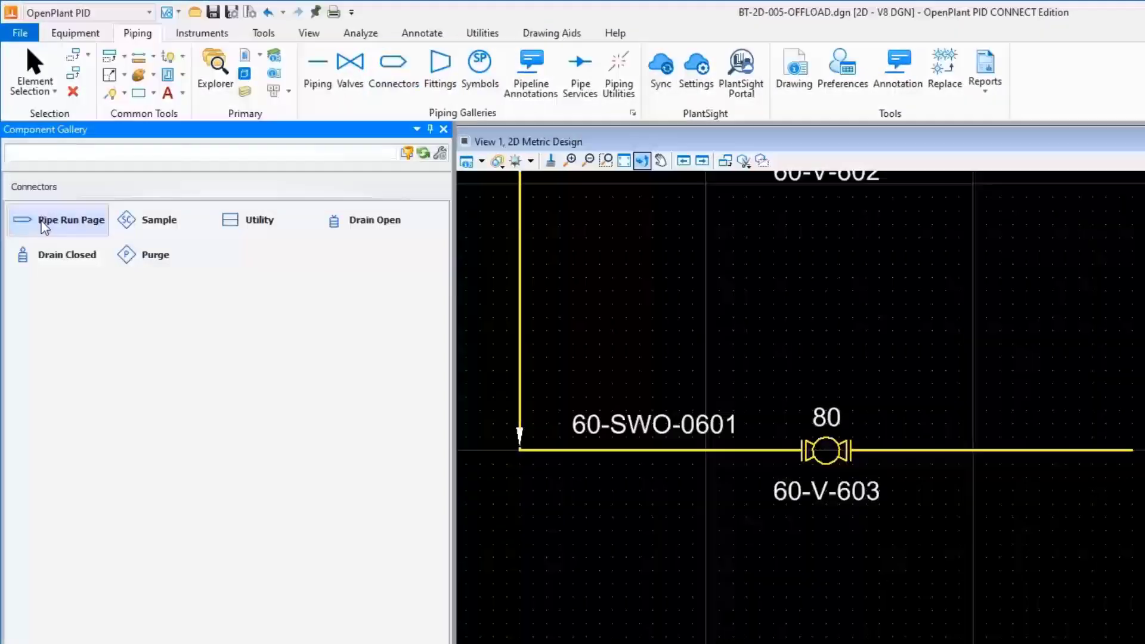
pyautogui.click(43, 226)
pyautogui.click(50, 60)
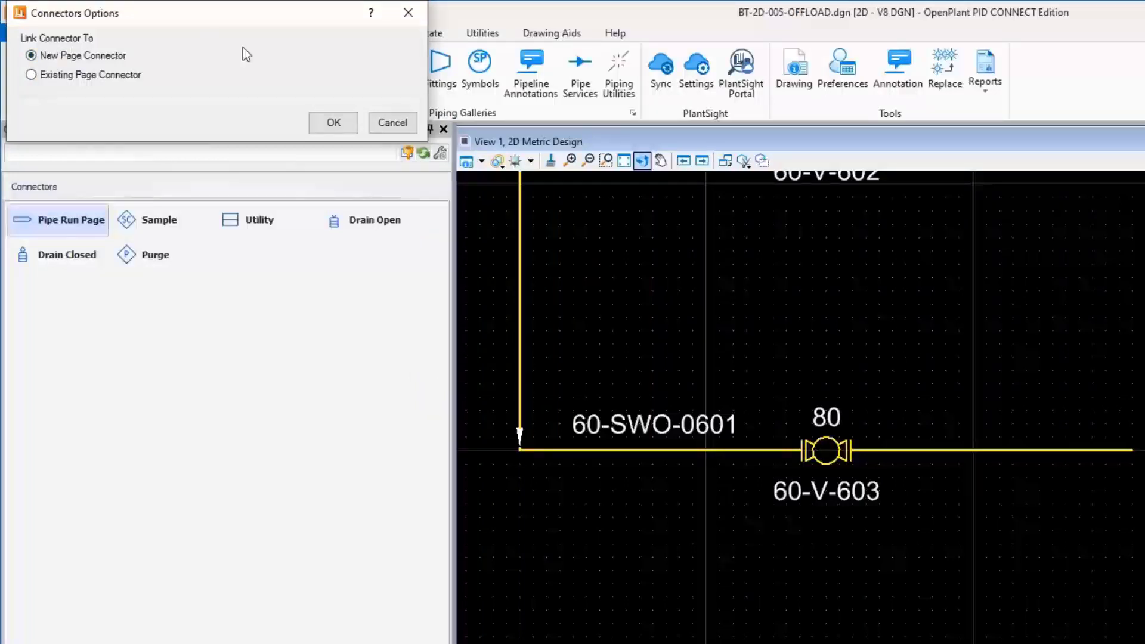
pyautogui.click(332, 123)
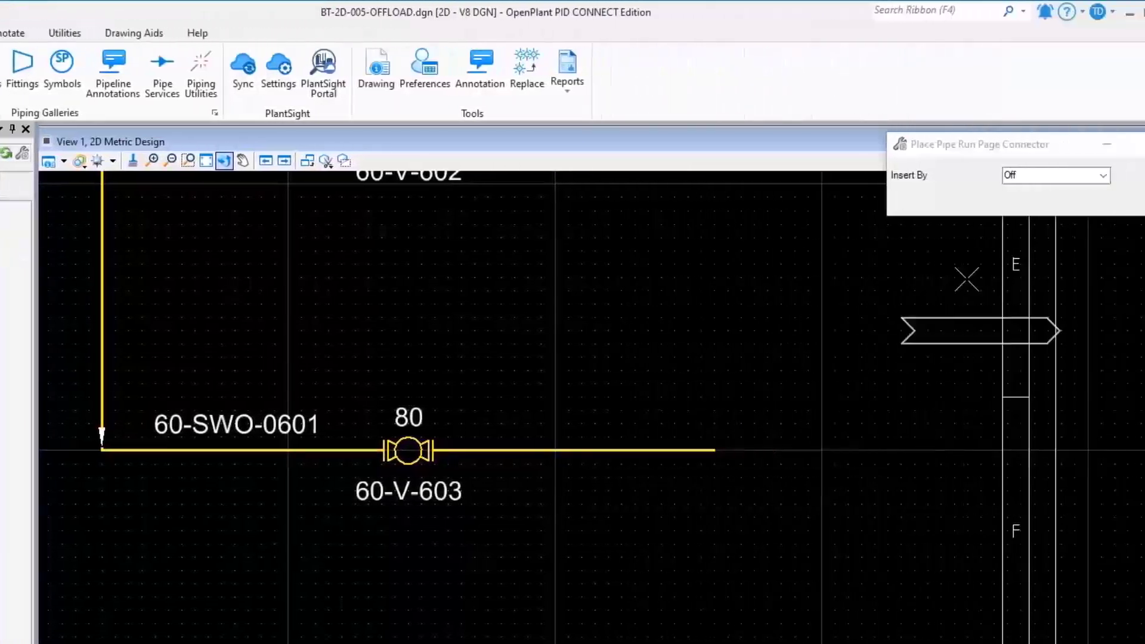
# Step: With Insert By off, end line 60-SWO-0601 with new page connector 0014, skipping the run tag
pyautogui.click(1043, 179)
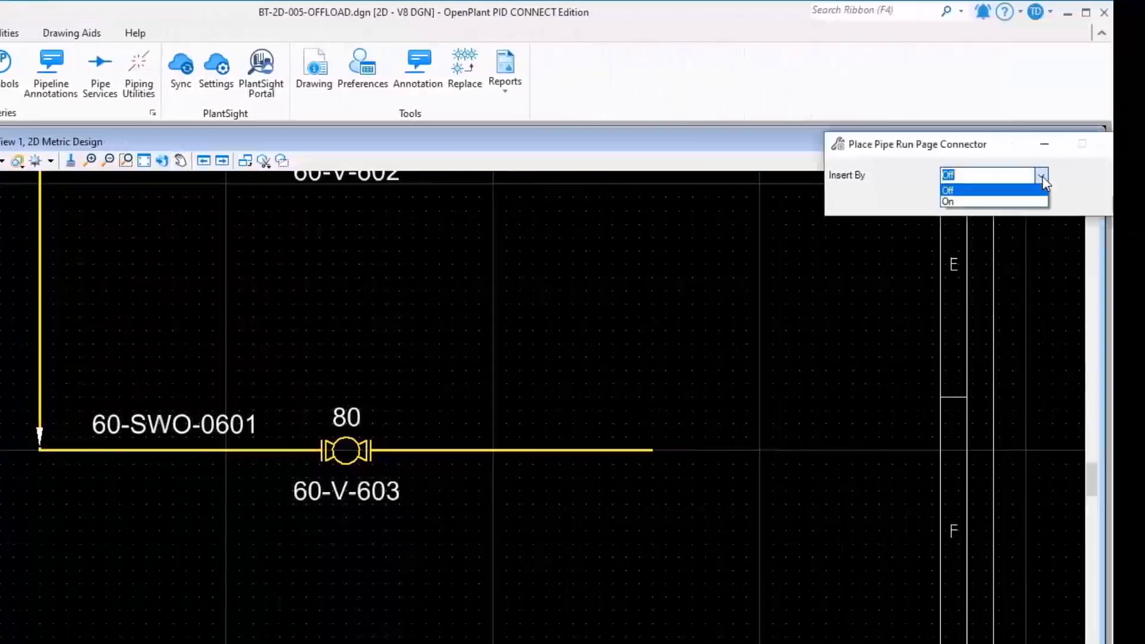
pyautogui.click(1039, 190)
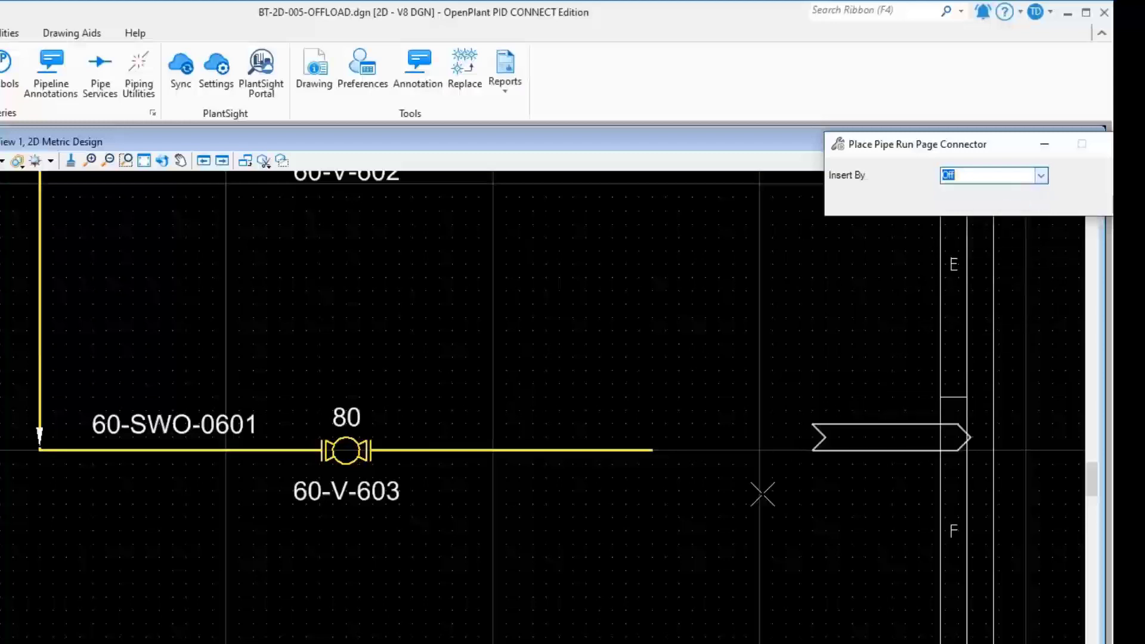
pyautogui.click(654, 453)
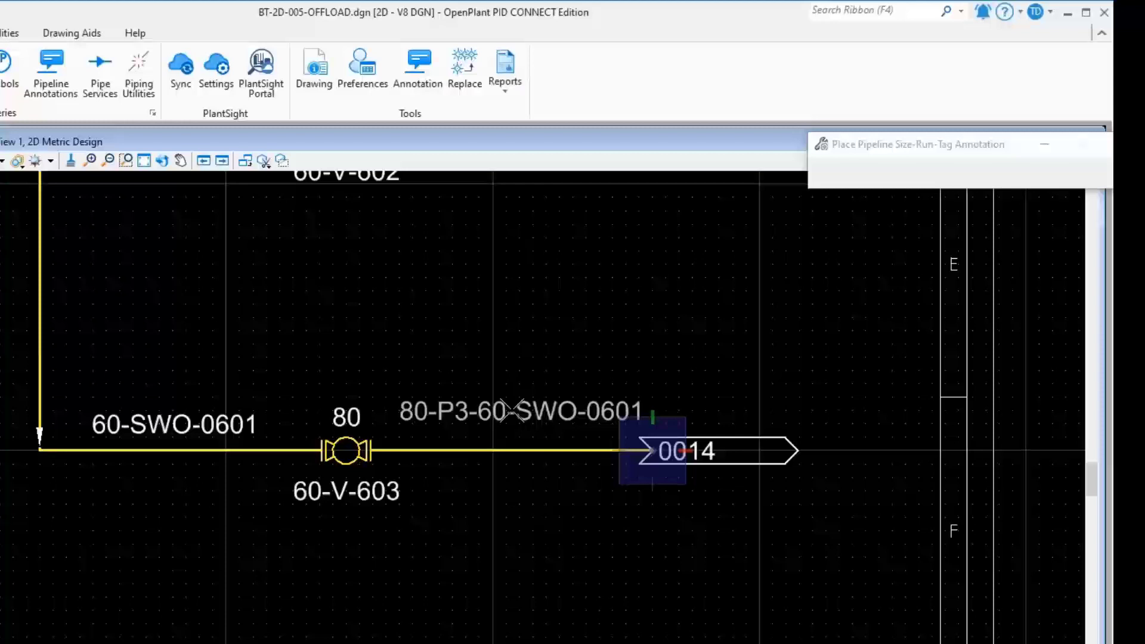
pyautogui.rightClick(511, 410)
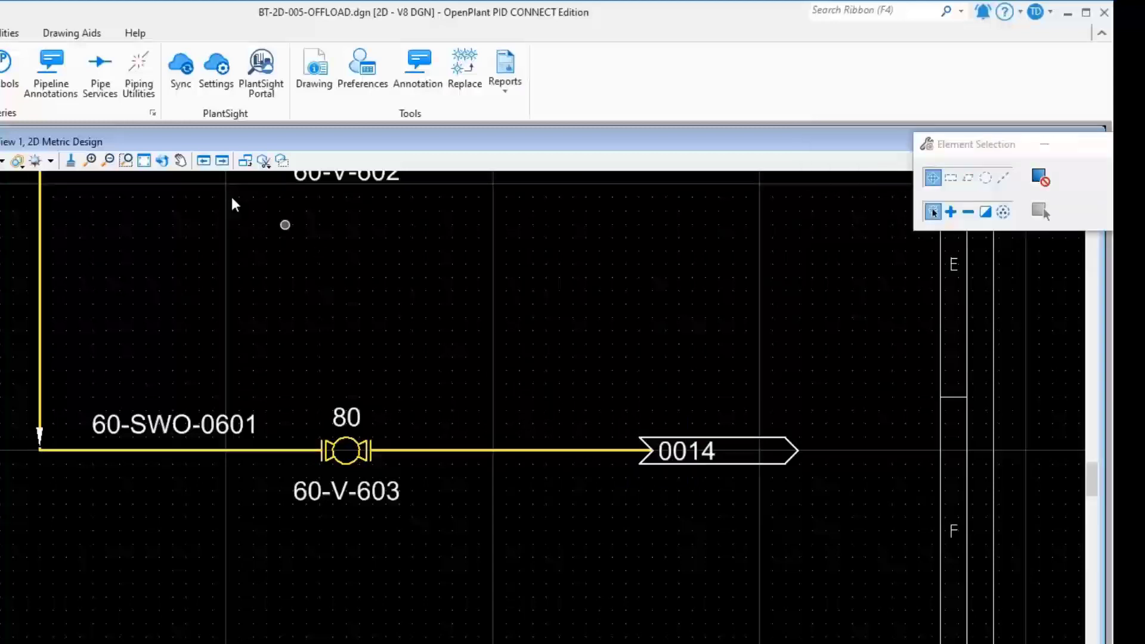
pyautogui.click(162, 160)
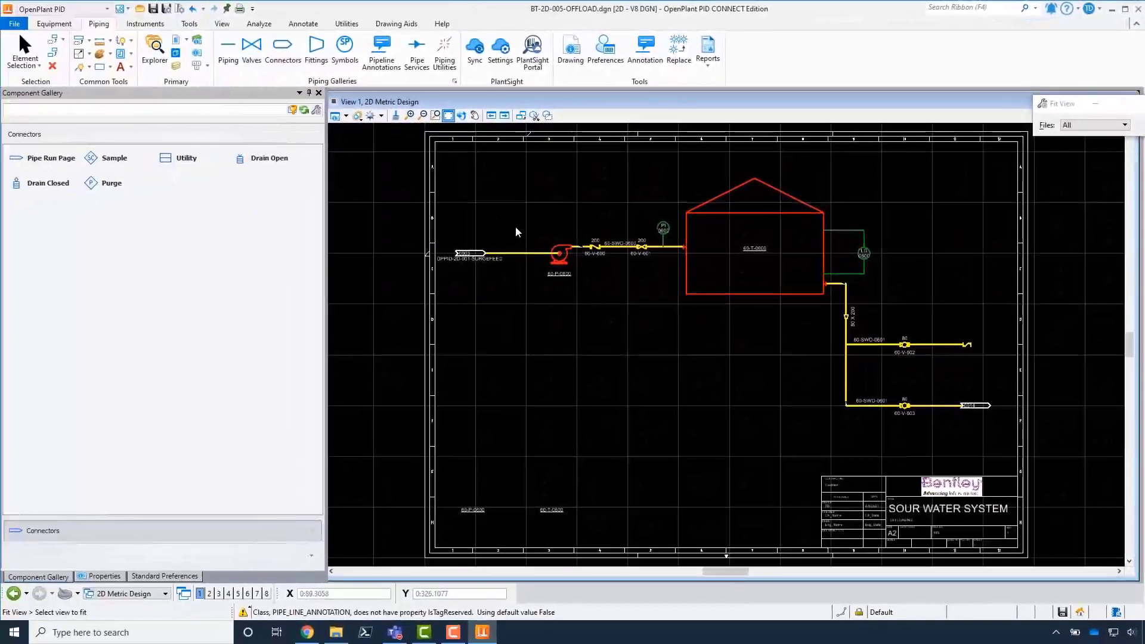
pyautogui.rightClick(515, 227)
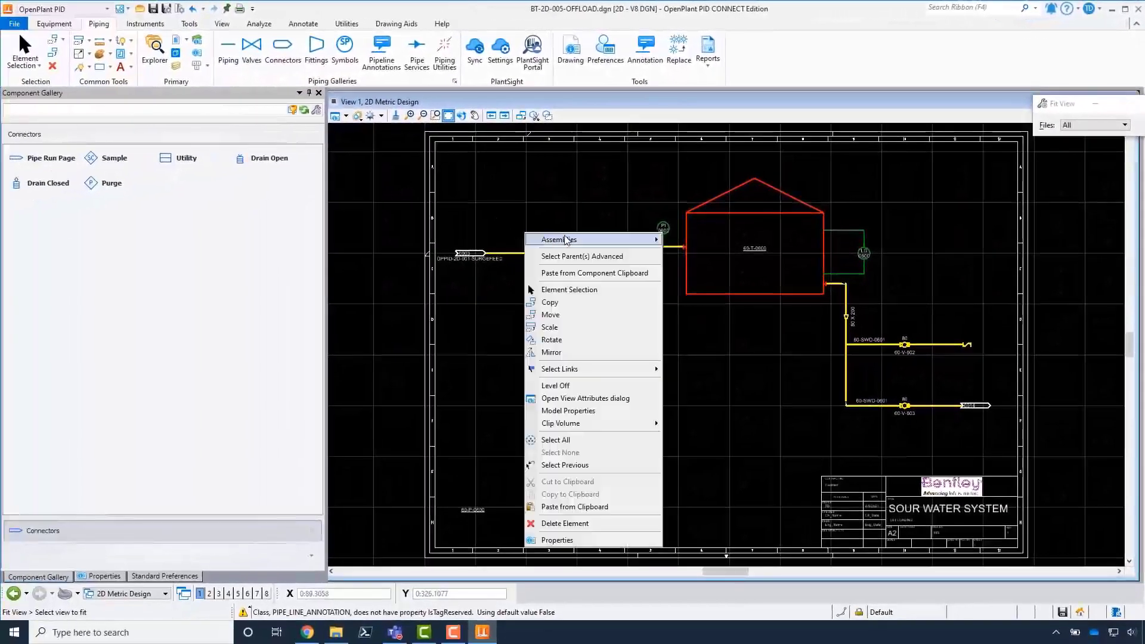
pyautogui.click(569, 197)
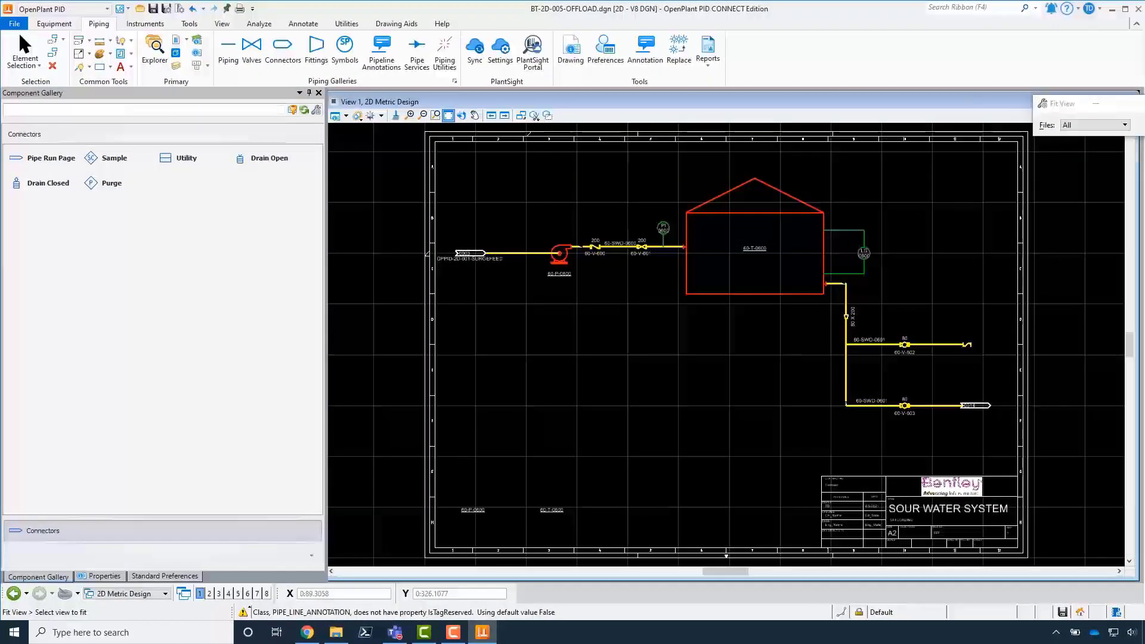